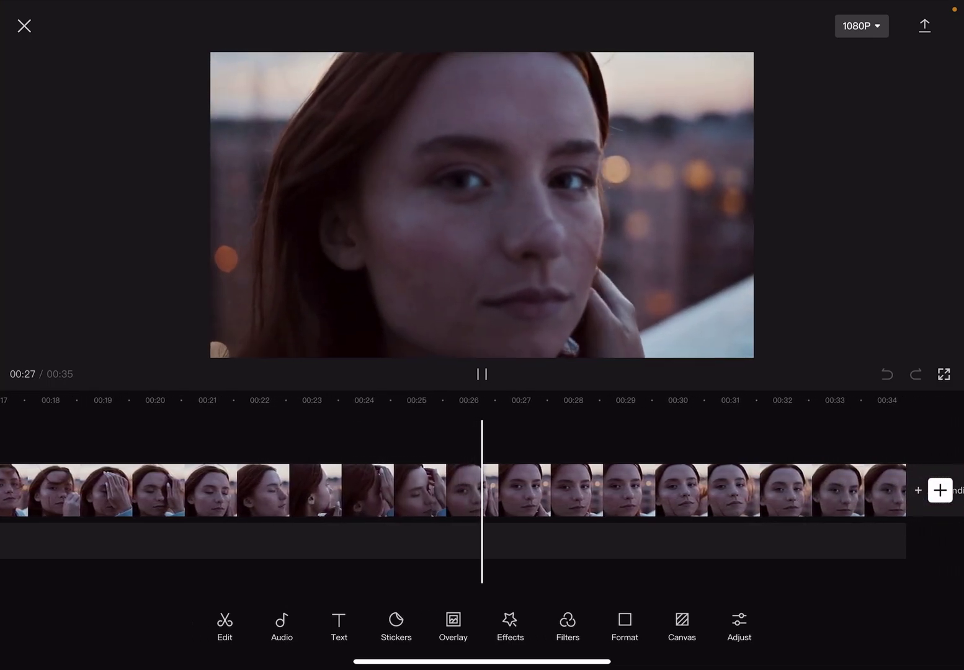
Pause playback, rewind the playhead to 00:15 and bring up the Effects options
left_click(482, 374)
left_click_drag(376, 491, 632, 491)
left_click_drag(302, 490, 715, 490)
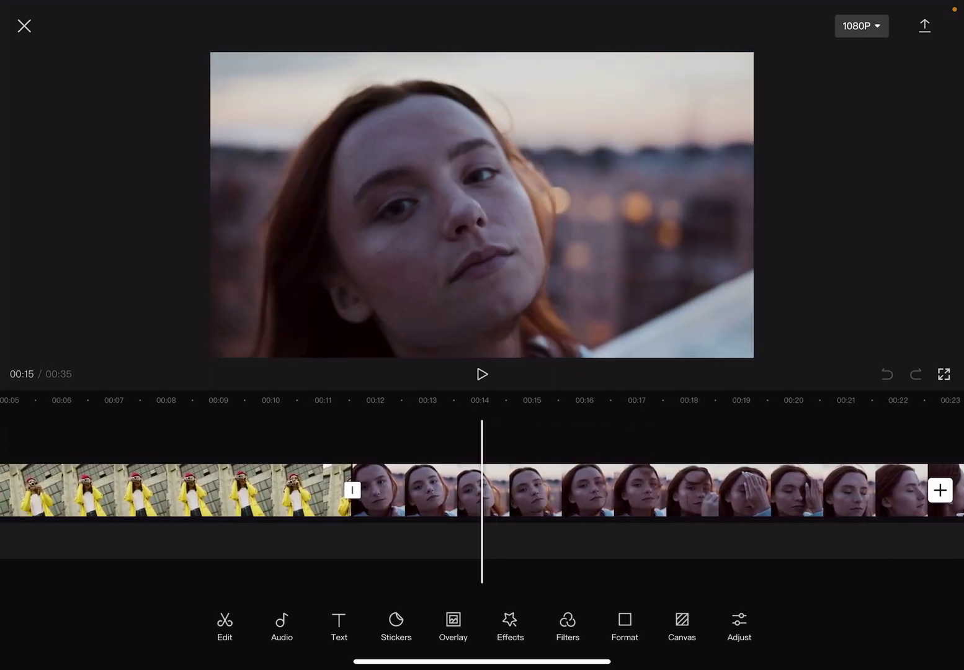
left_click(510, 627)
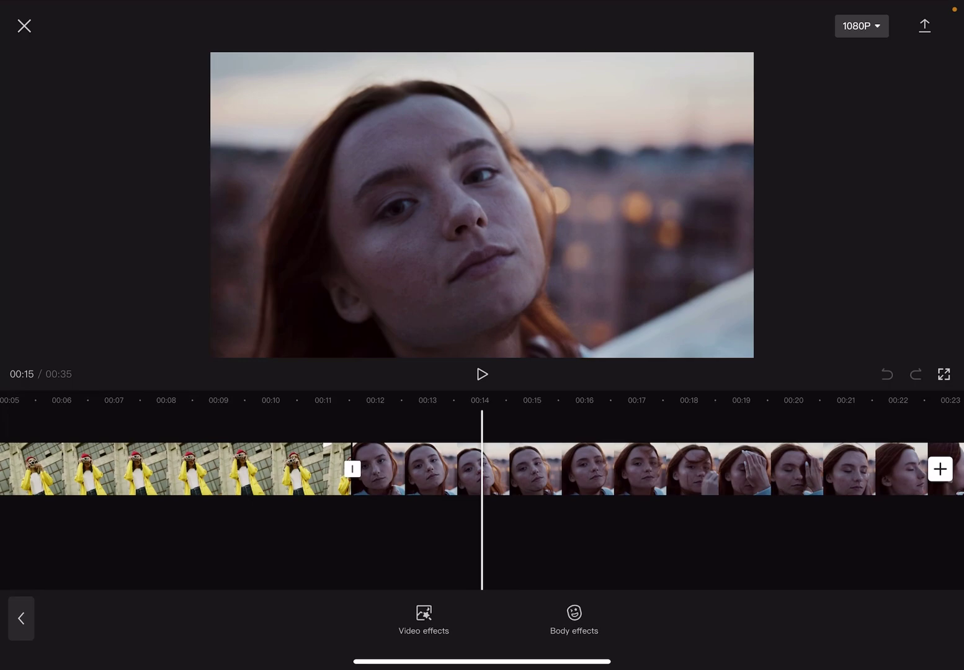
Apply the Motion Blur effect from the Trending video effects to the clip
left_click(423, 618)
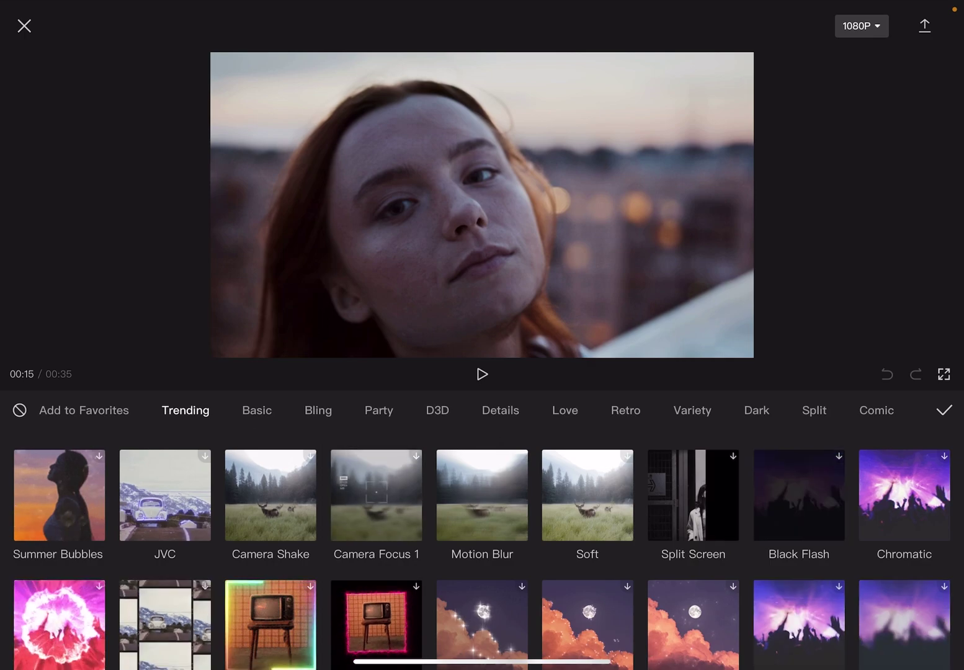
left_click(482, 495)
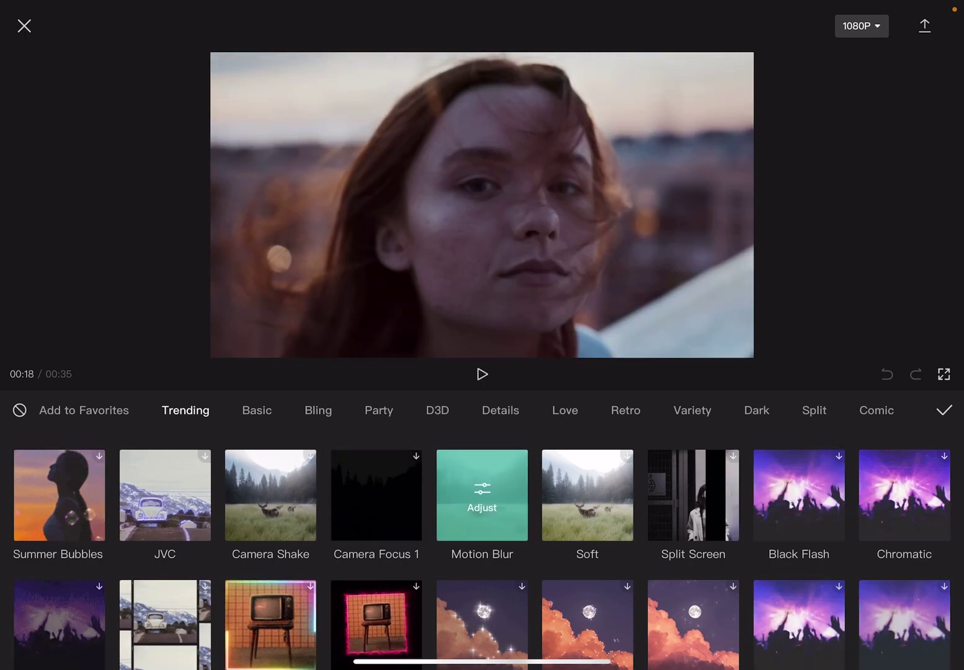
left_click(482, 495)
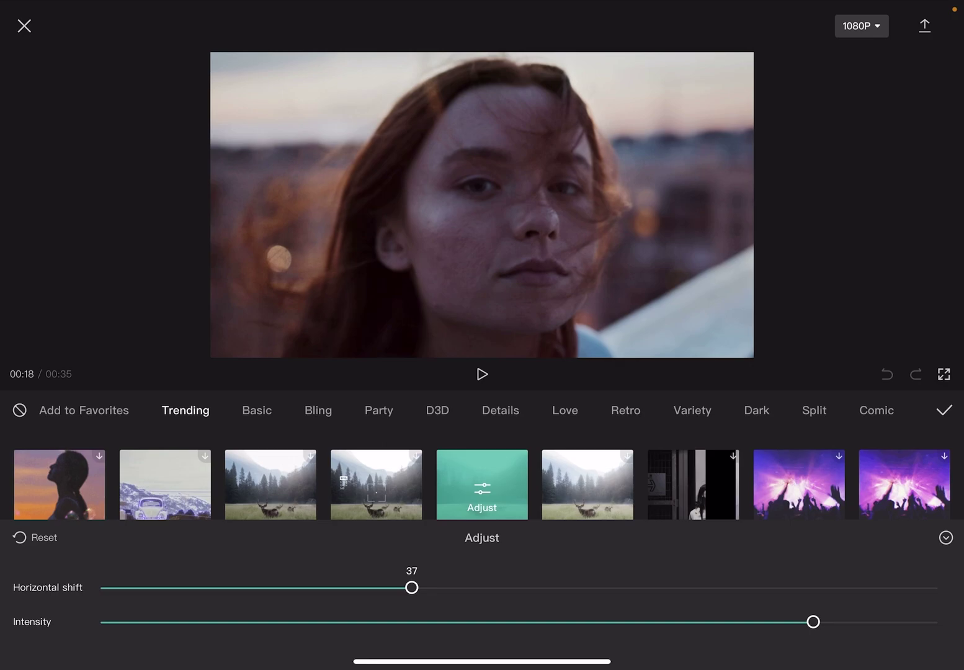
Set Motion Blur's horizontal shift to about 80 and its intensity to about 78
left_click_drag(763, 588, 879, 587)
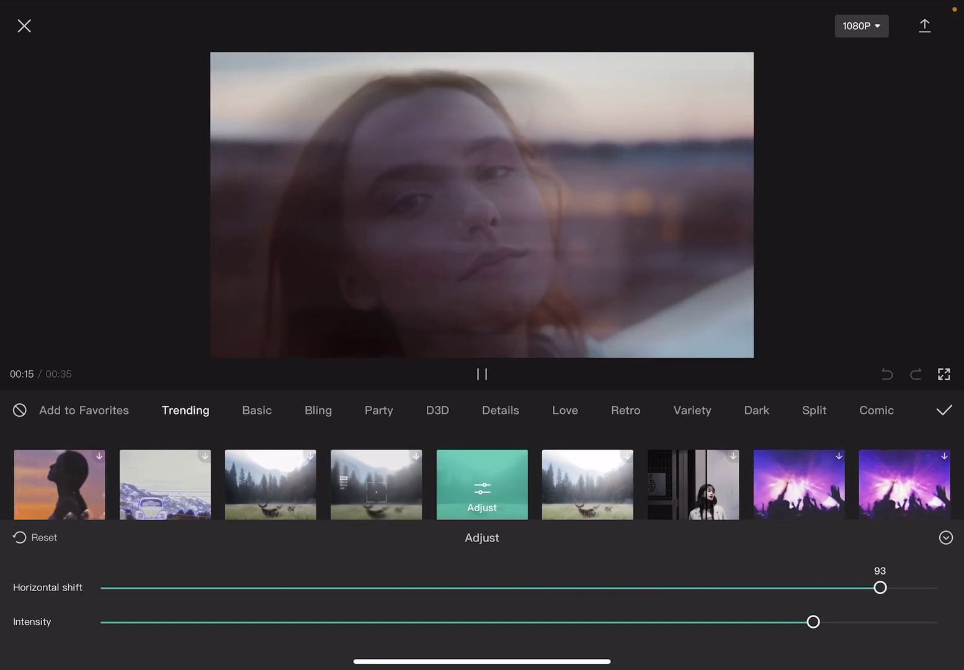
mouse_move(879, 587)
left_mouse_down()
mouse_move(787, 588)
mouse_move(838, 621)
mouse_move(938, 621)
left_mouse_up()
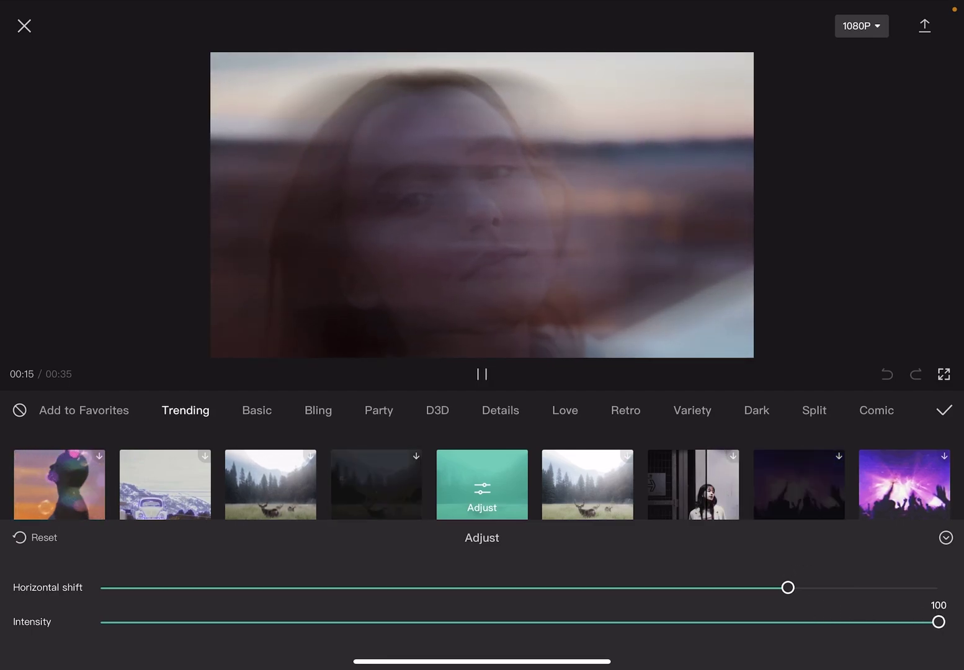
left_click_drag(938, 620, 746, 620)
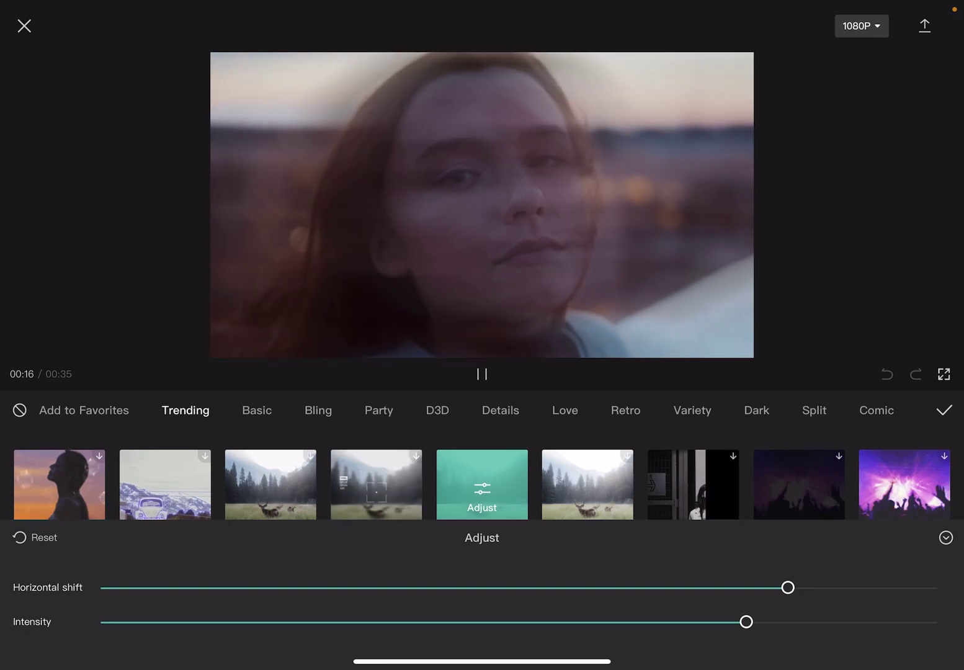
Confirm the effect so Motion Blur sits on the timeline, then preview the blurred clip to 00:16
left_click(944, 409)
key("space")
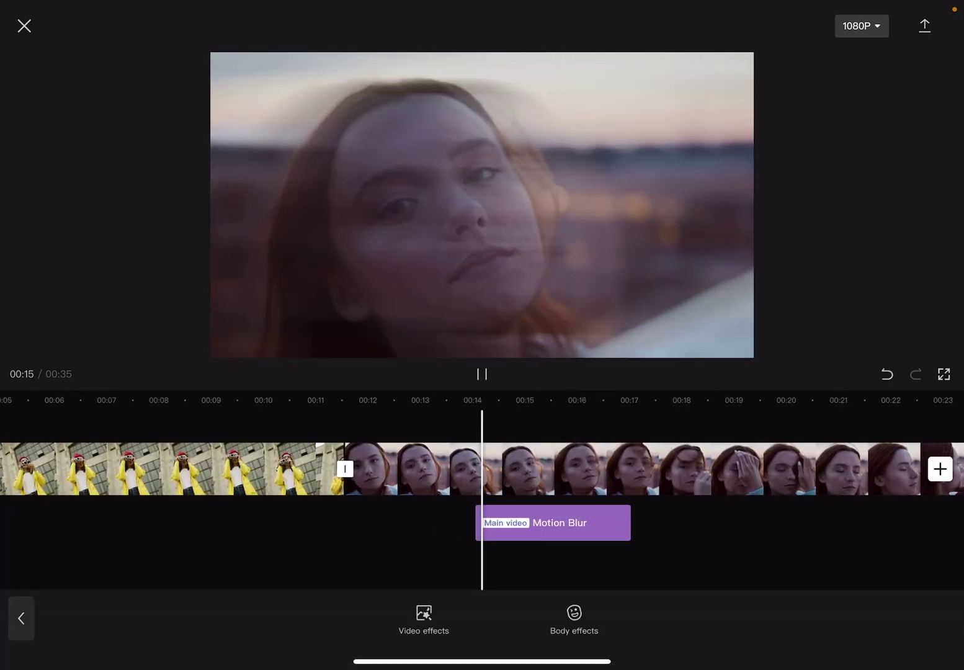
key("space")
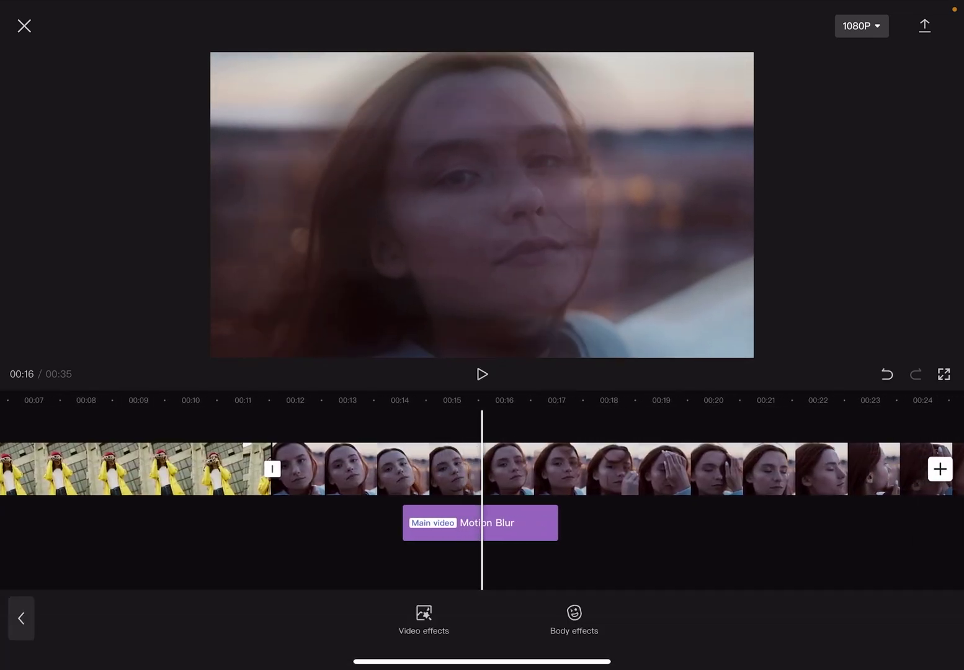